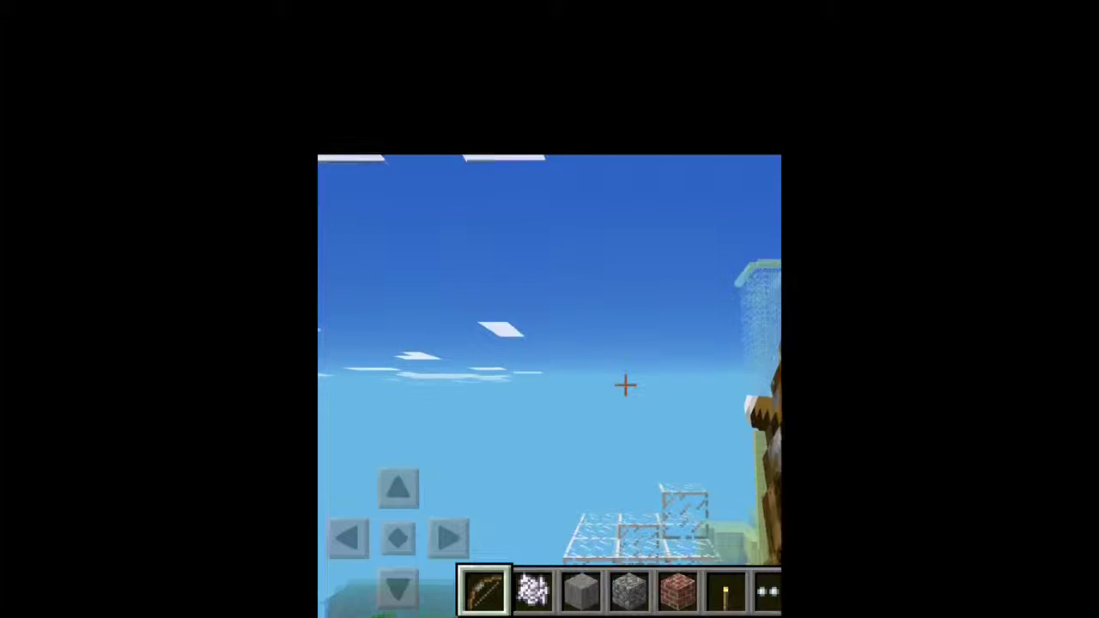
- Flick between the bow and bone meal hotbar slots, then release the drawn bow
{"action": "left_click", "coordinate": [533, 590]}
{"action": "left_click", "coordinate": [483, 590]}
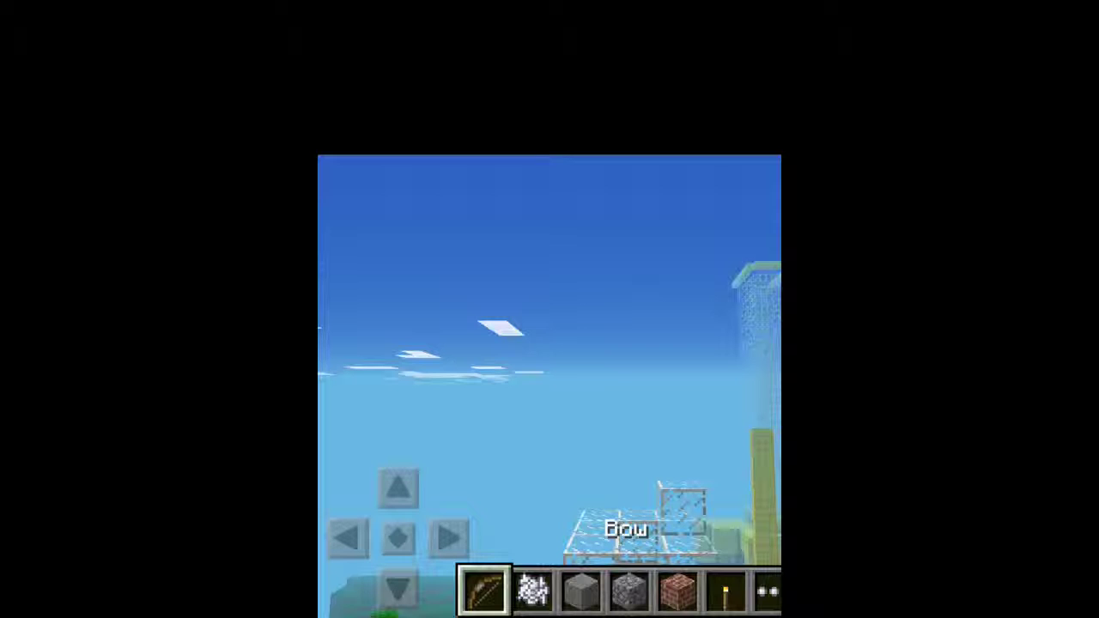
{"action": "left_click", "coordinate": [532, 590]}
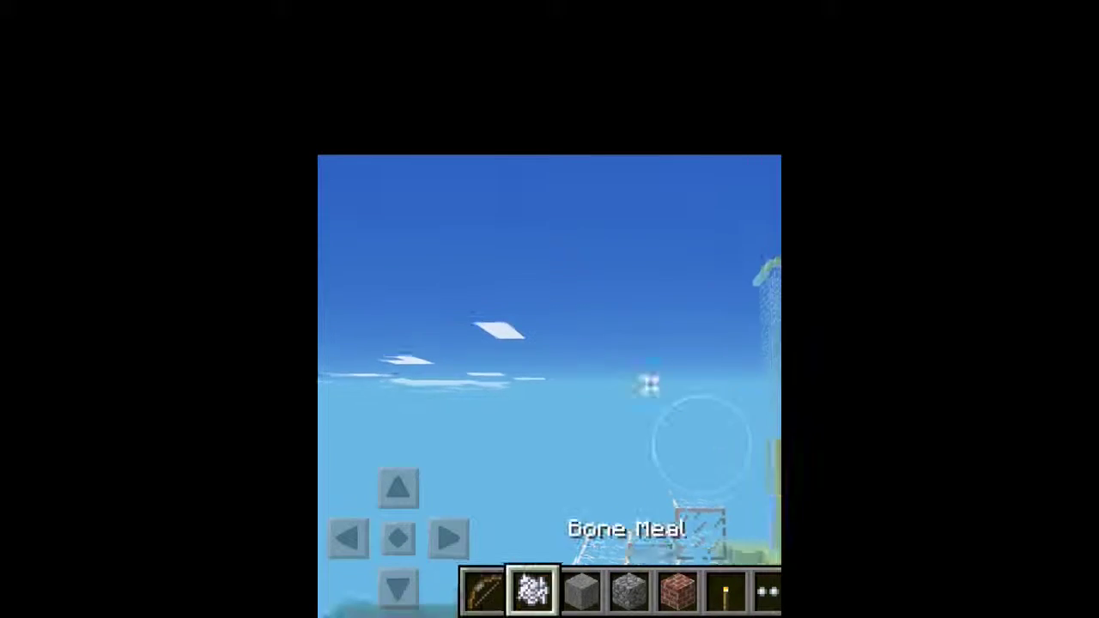
{"action": "left_click", "coordinate": [484, 591]}
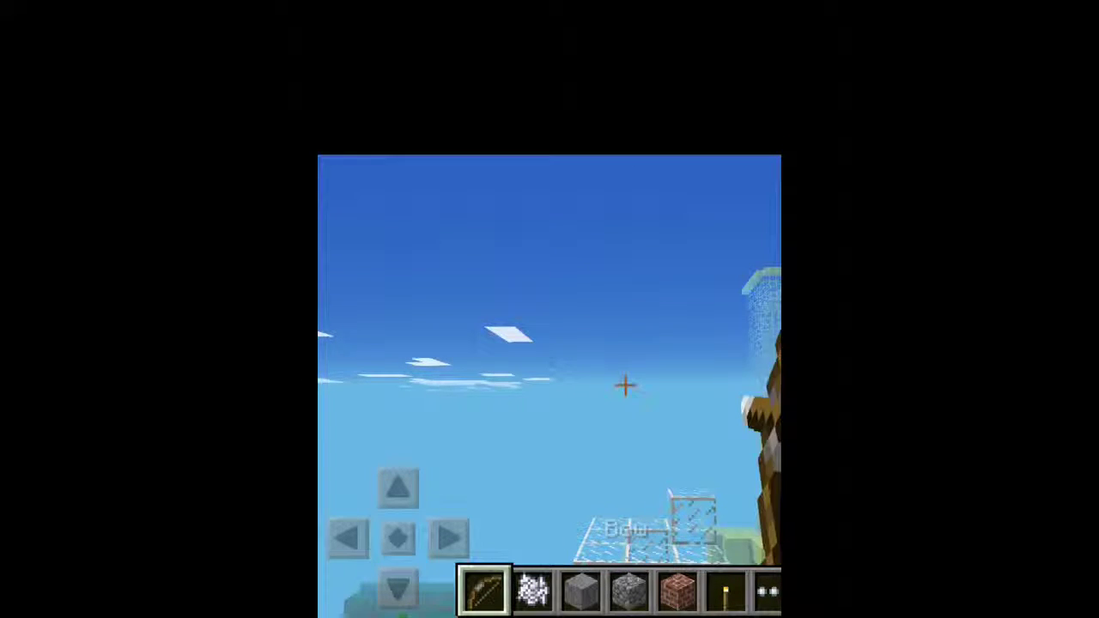
{"action": "left_click", "coordinate": [532, 591]}
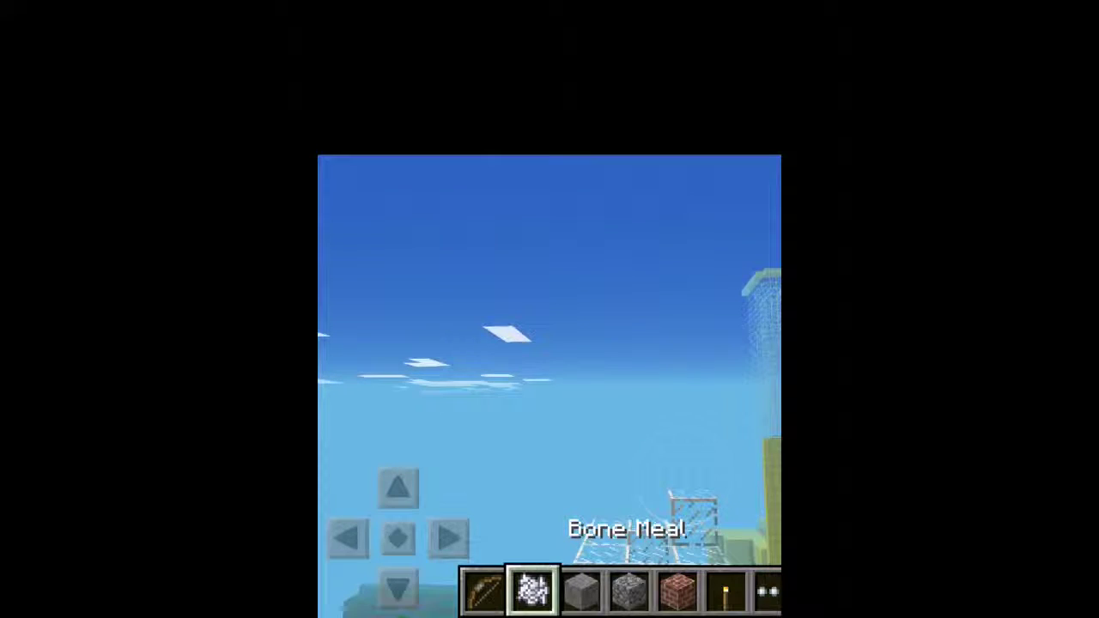
{"action": "left_click", "coordinate": [483, 591]}
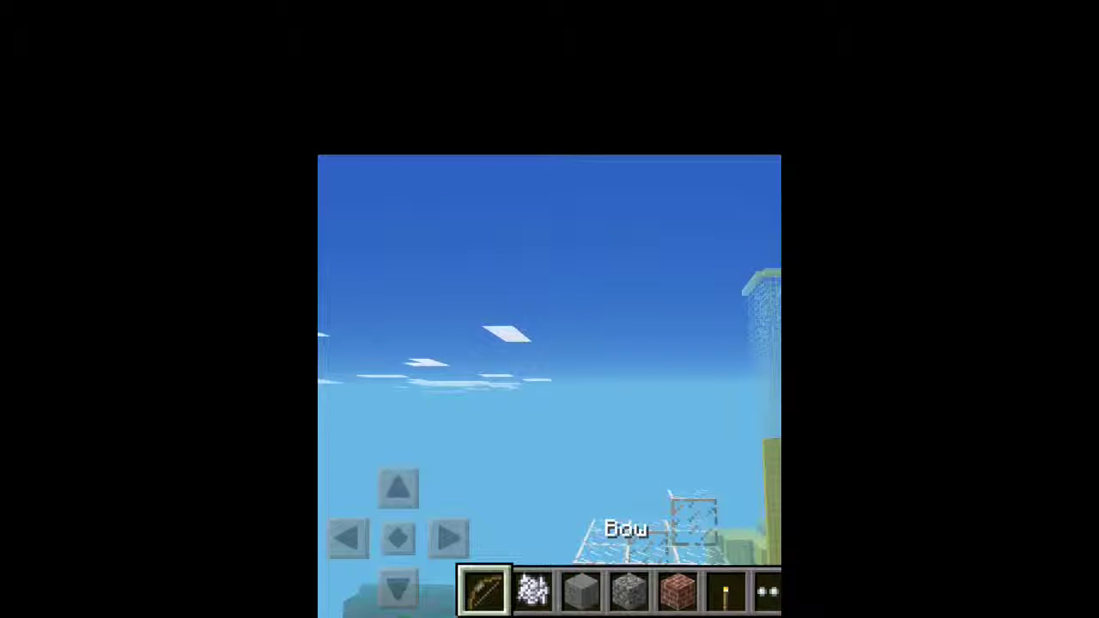
{"action": "left_click", "coordinate": [632, 391]}
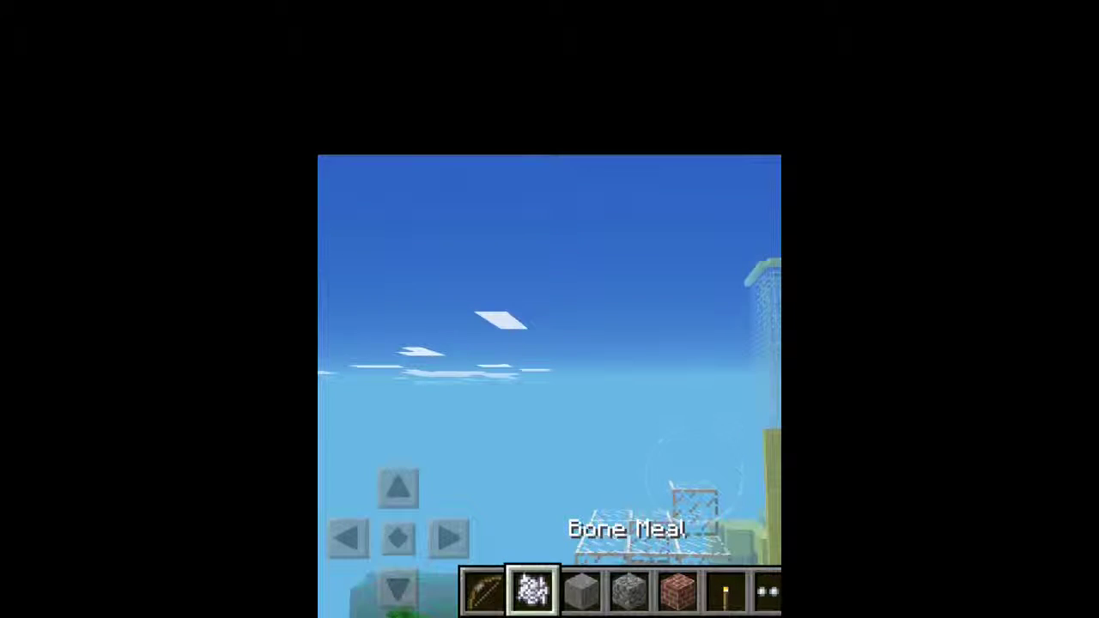
- Keep drawing the bow and swapping to bone meal until that slot becomes an Ink Sac
{"action": "left_click", "coordinate": [484, 591]}
{"action": "left_click_drag", "start_coordinate": [631, 390], "coordinate": [625, 386]}
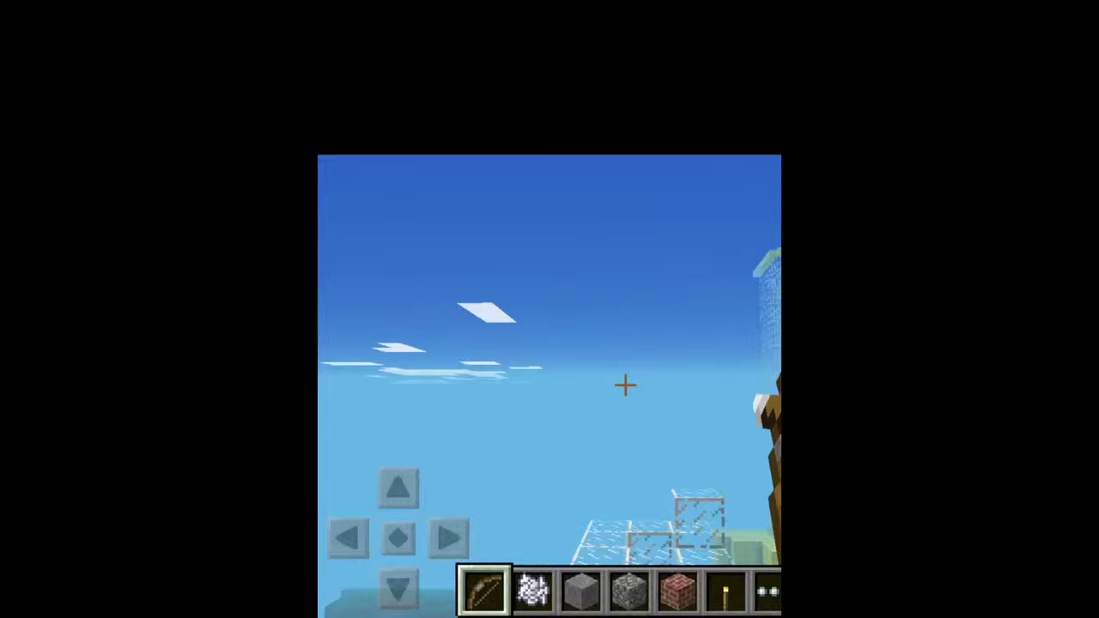
{"action": "left_click", "coordinate": [532, 591]}
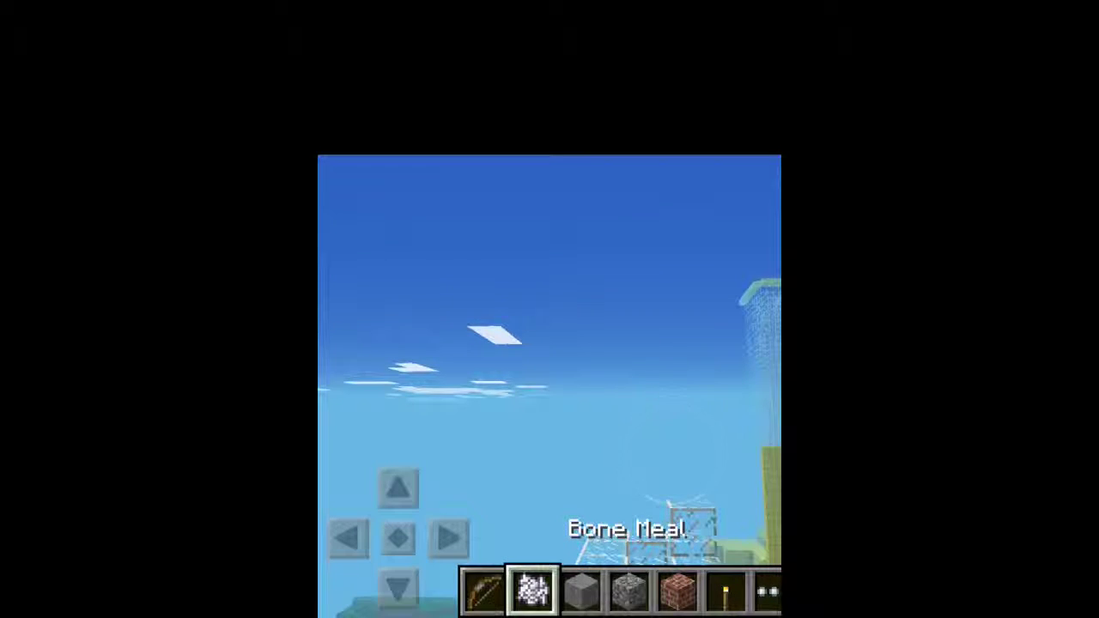
{"action": "left_click", "coordinate": [483, 591]}
{"action": "left_click_drag", "start_coordinate": [627, 387], "coordinate": [624, 383]}
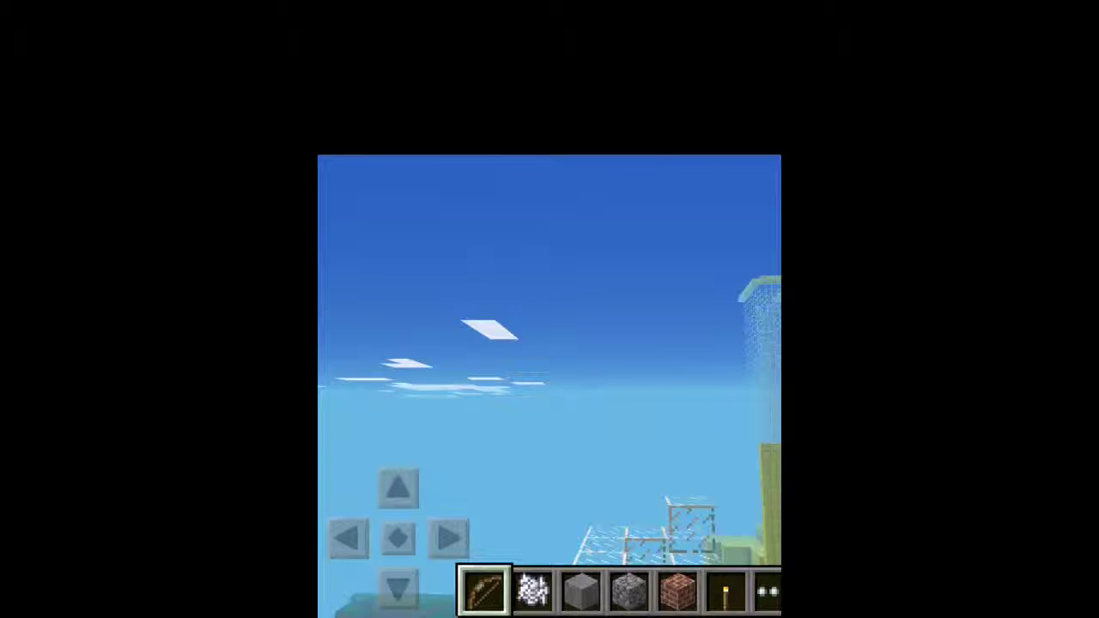
{"action": "left_click_drag", "start_coordinate": [626, 386], "coordinate": [624, 383]}
{"action": "left_click", "coordinate": [532, 591]}
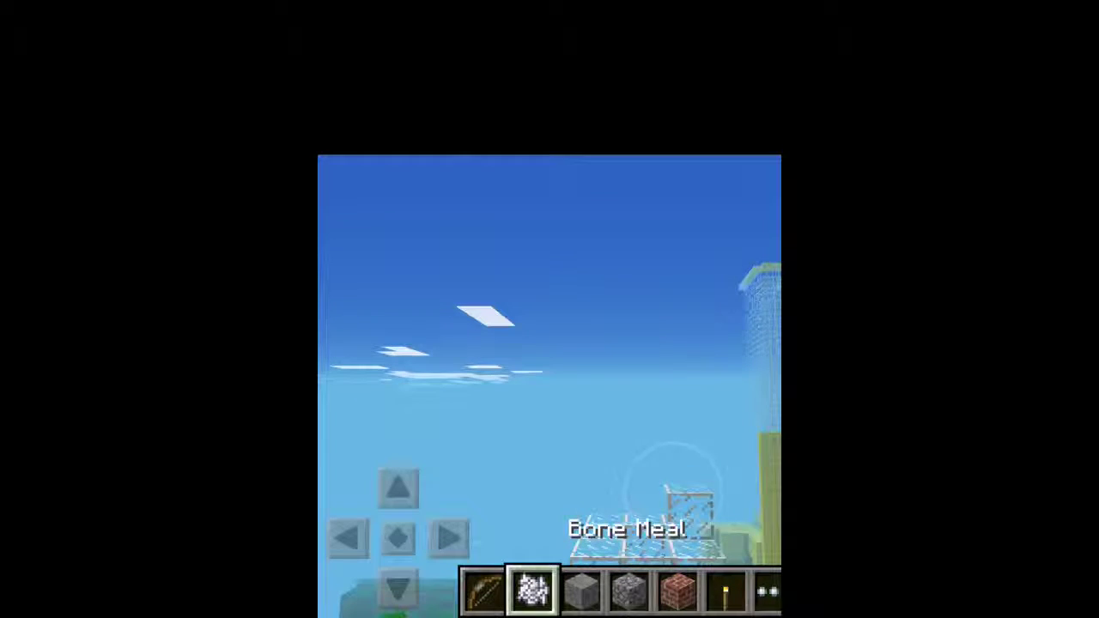
{"action": "left_click", "coordinate": [483, 591]}
{"action": "left_click_drag", "start_coordinate": [626, 386], "coordinate": [640, 389]}
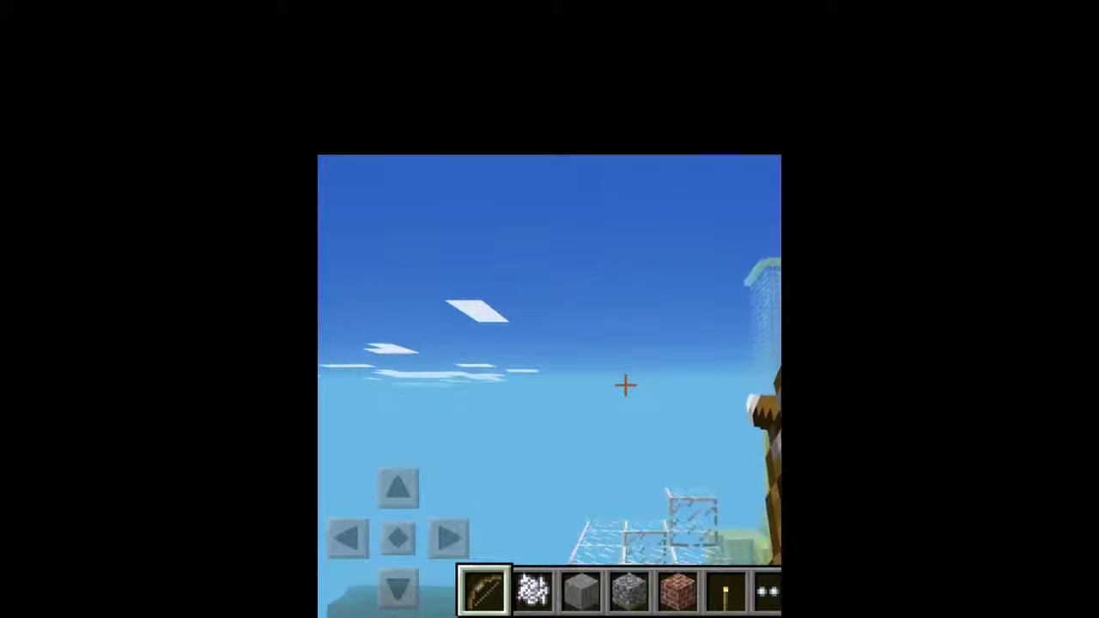
{"action": "left_click", "coordinate": [533, 591]}
{"action": "left_click_drag", "start_coordinate": [685, 483], "coordinate": [691, 480]}
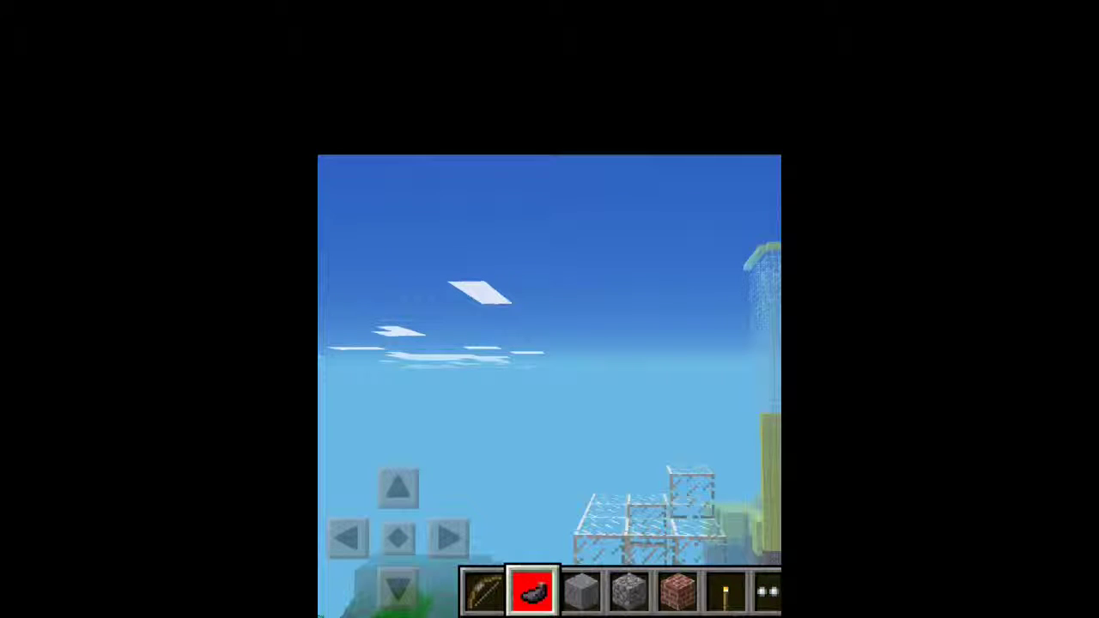
- Add a lava bucket and the bow to the hotbar from the creative inventory
{"action": "left_click", "coordinate": [767, 591]}
{"action": "scroll", "coordinate": [558, 391], "scroll_direction": "down", "scroll_amount": 3}
{"action": "scroll", "coordinate": [559, 391], "scroll_direction": "down", "scroll_amount": 3}
{"action": "scroll", "coordinate": [558, 391], "scroll_direction": "down", "scroll_amount": 3}
{"action": "scroll", "coordinate": [558, 391], "scroll_direction": "down", "scroll_amount": 2}
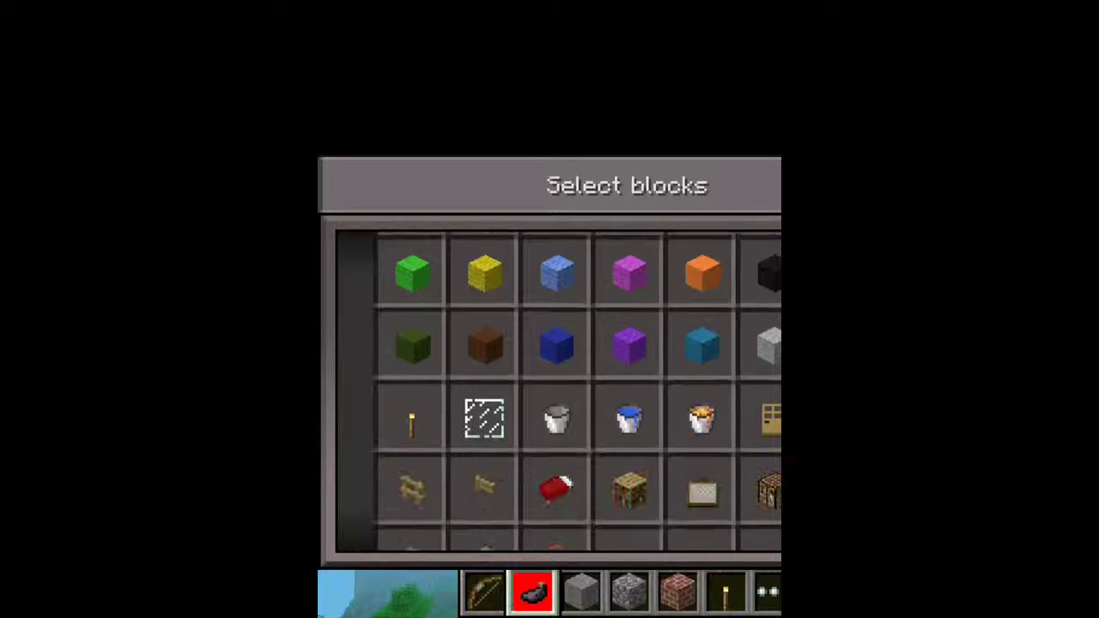
{"action": "left_click", "coordinate": [702, 387]}
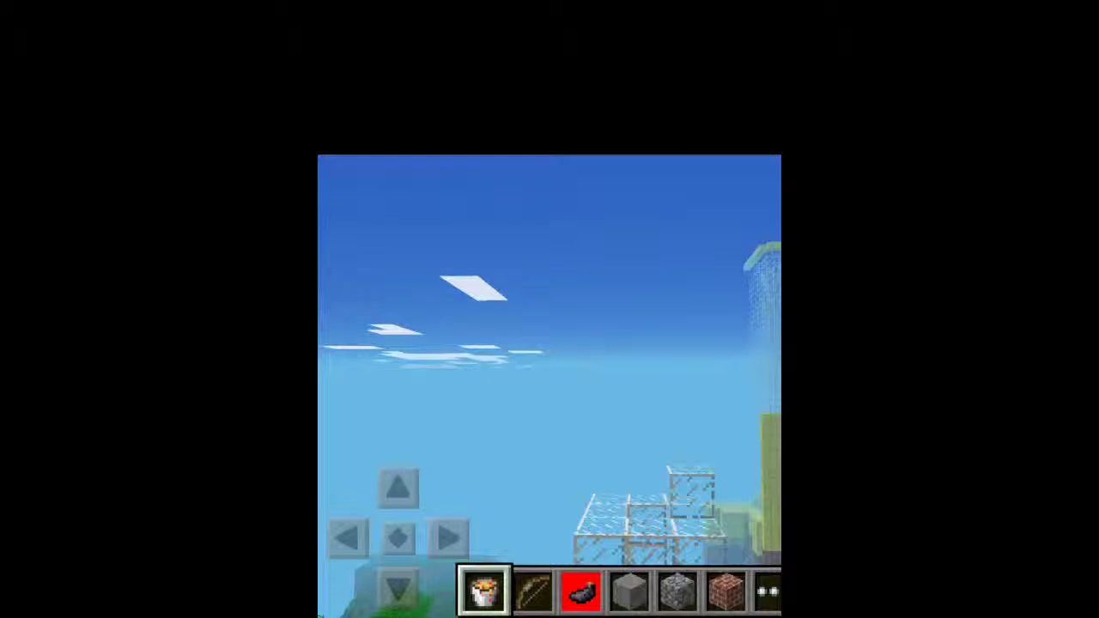
{"action": "left_click", "coordinate": [767, 591]}
{"action": "scroll", "coordinate": [559, 390], "scroll_direction": "down", "scroll_amount": 3}
{"action": "scroll", "coordinate": [558, 390], "scroll_direction": "down", "scroll_amount": 3}
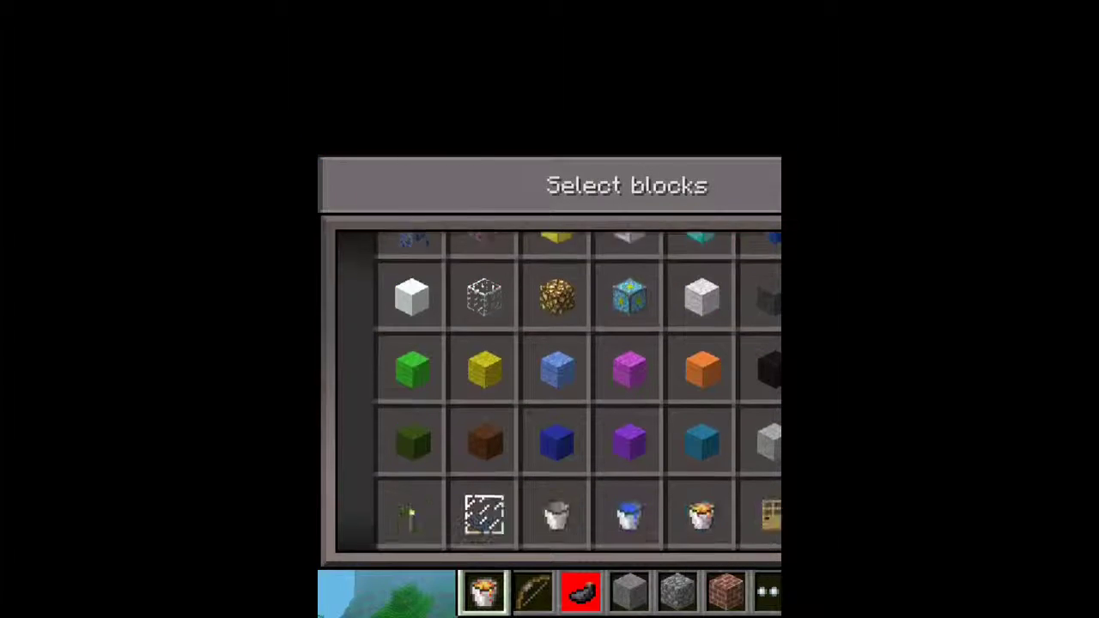
{"action": "scroll", "coordinate": [558, 391], "scroll_direction": "down", "scroll_amount": 3}
{"action": "scroll", "coordinate": [558, 391], "scroll_direction": "down", "scroll_amount": 3}
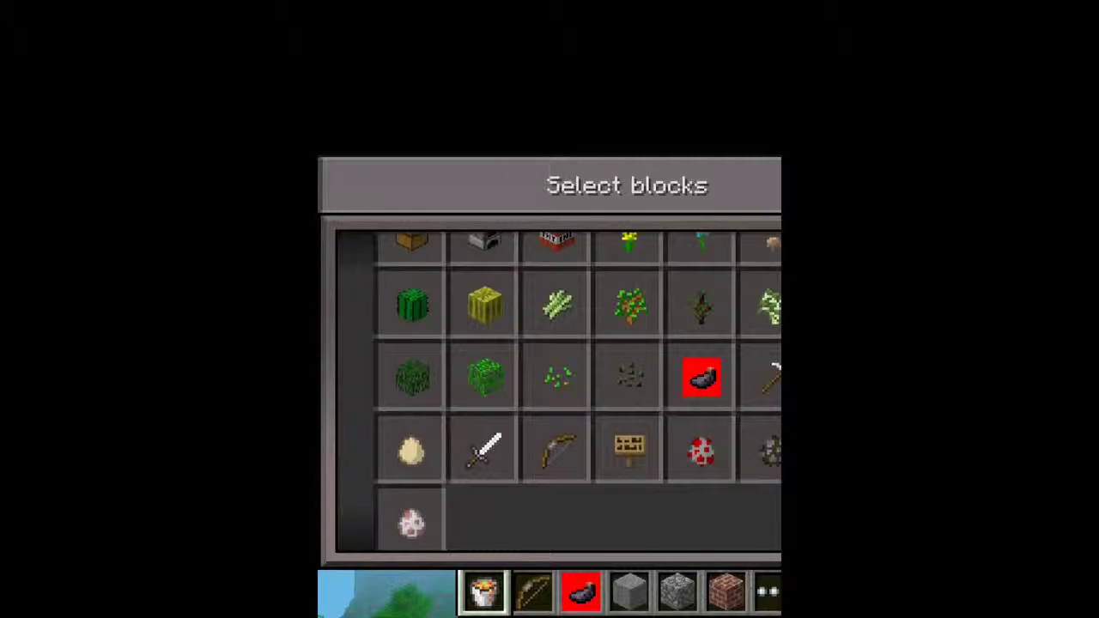
{"action": "left_click", "coordinate": [558, 451]}
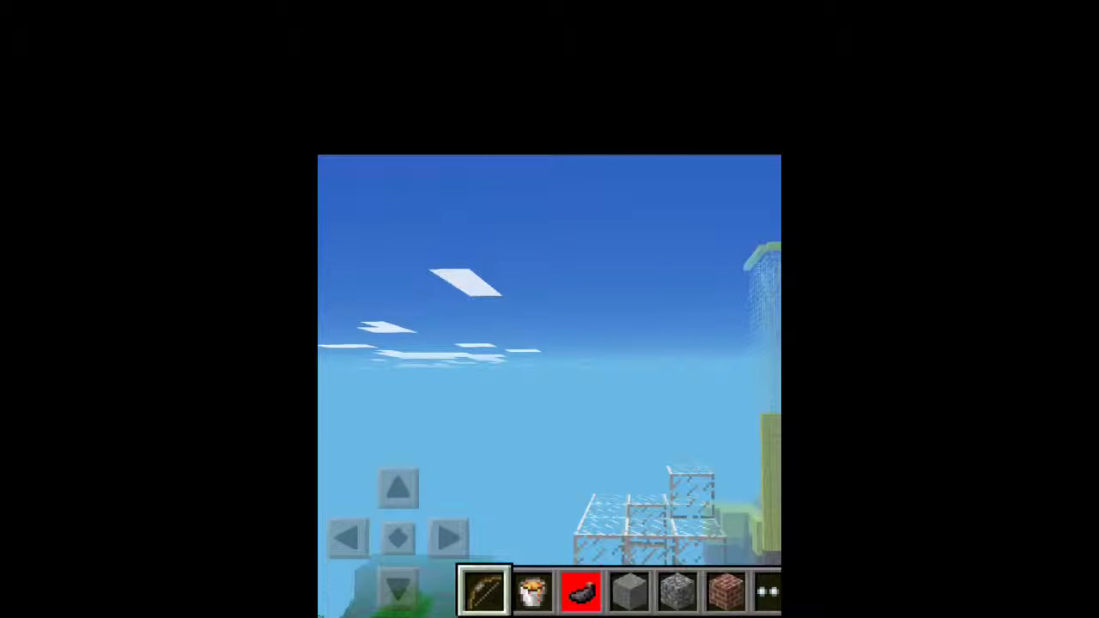
- Swap between the bow and lava bucket while drawing the bow until the lava empties out
{"action": "mouse_move", "coordinate": [592, 318]}
{"action": "left_mouse_down"}
{"action": "mouse_move", "coordinate": [625, 386]}
{"action": "mouse_move", "coordinate": [625, 283]}
{"action": "left_mouse_up"}
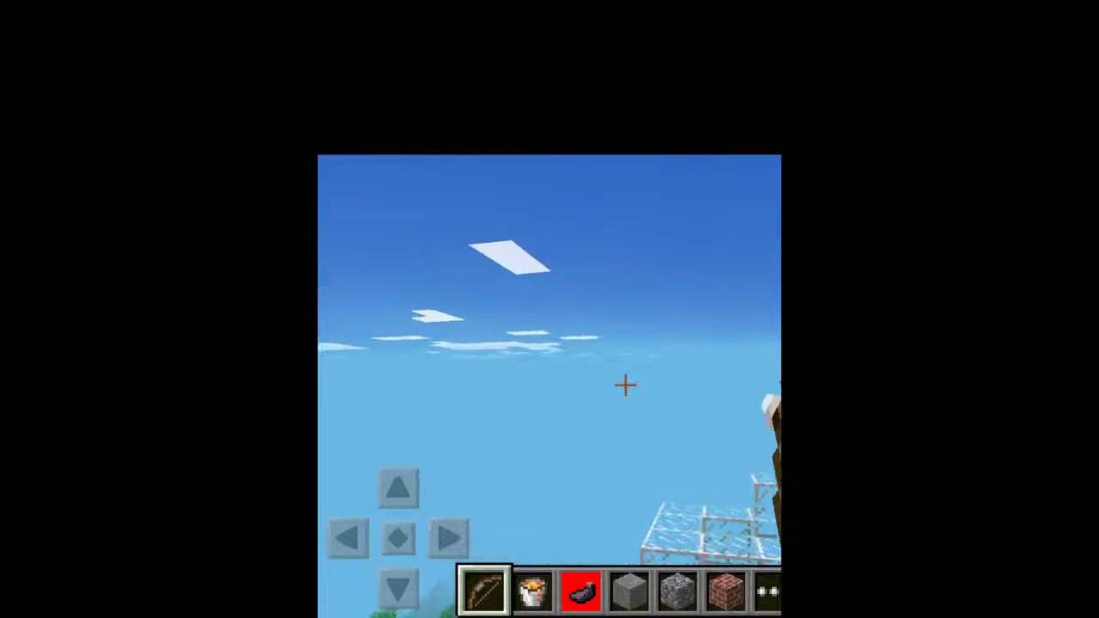
{"action": "left_click", "coordinate": [532, 591]}
{"action": "left_click", "coordinate": [484, 591]}
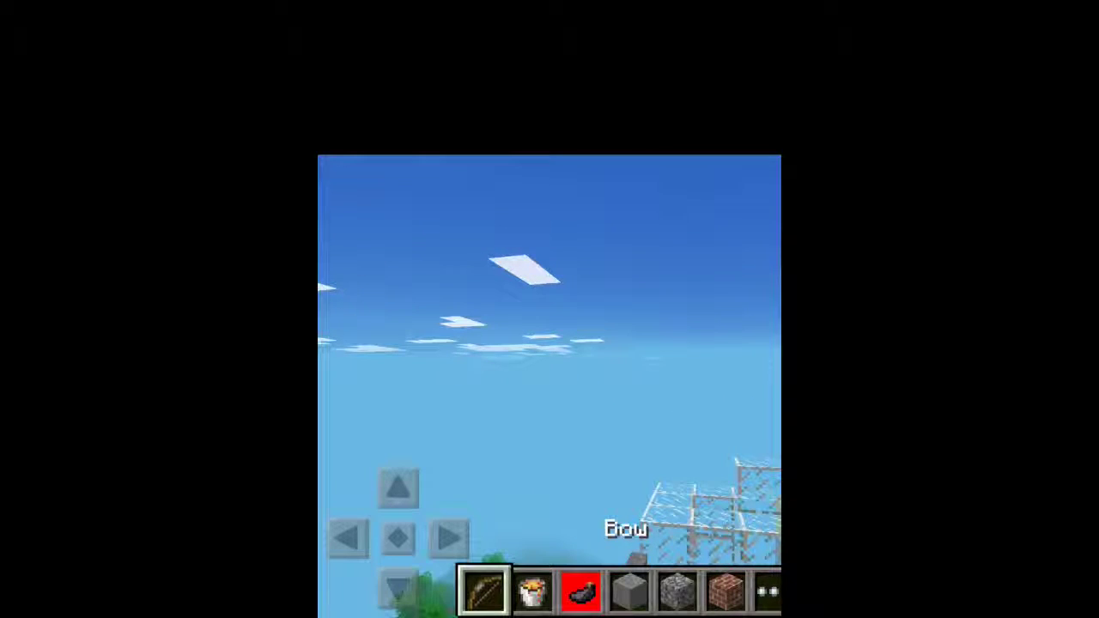
{"action": "left_click", "coordinate": [533, 591]}
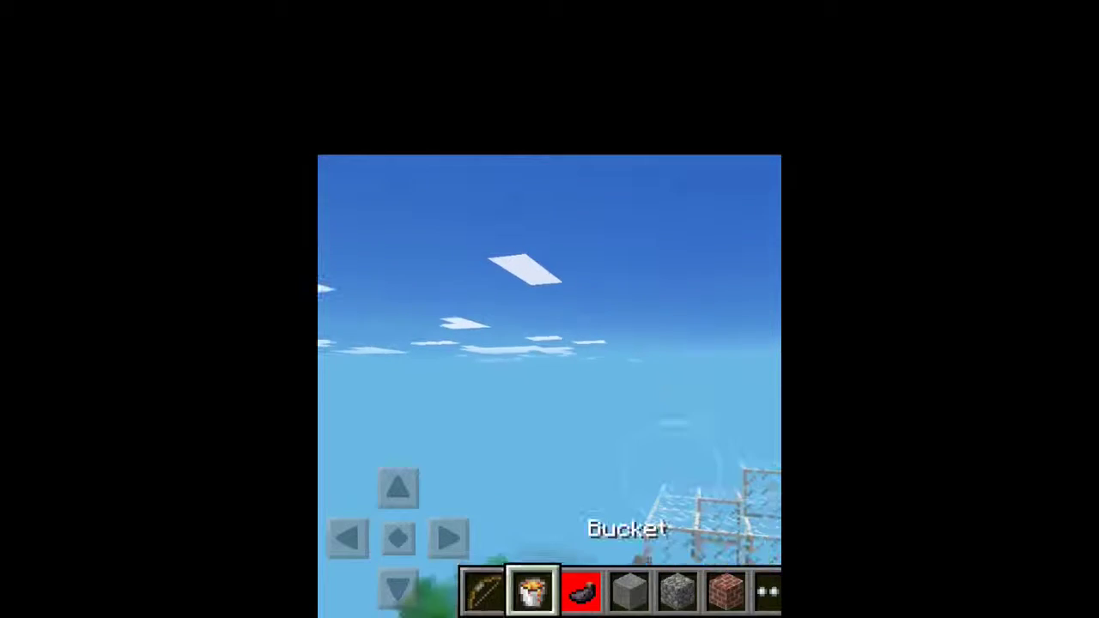
{"action": "left_click", "coordinate": [484, 591]}
{"action": "left_click_drag", "start_coordinate": [626, 386], "coordinate": [655, 393]}
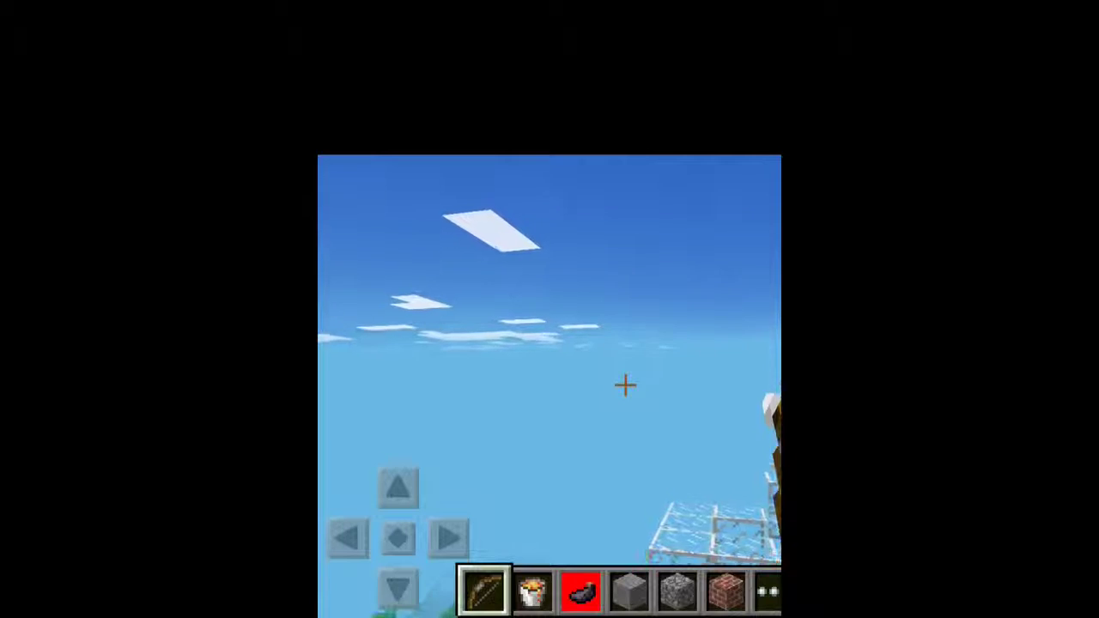
{"action": "left_click", "coordinate": [532, 591]}
{"action": "left_click_drag", "start_coordinate": [672, 464], "coordinate": [676, 468]}
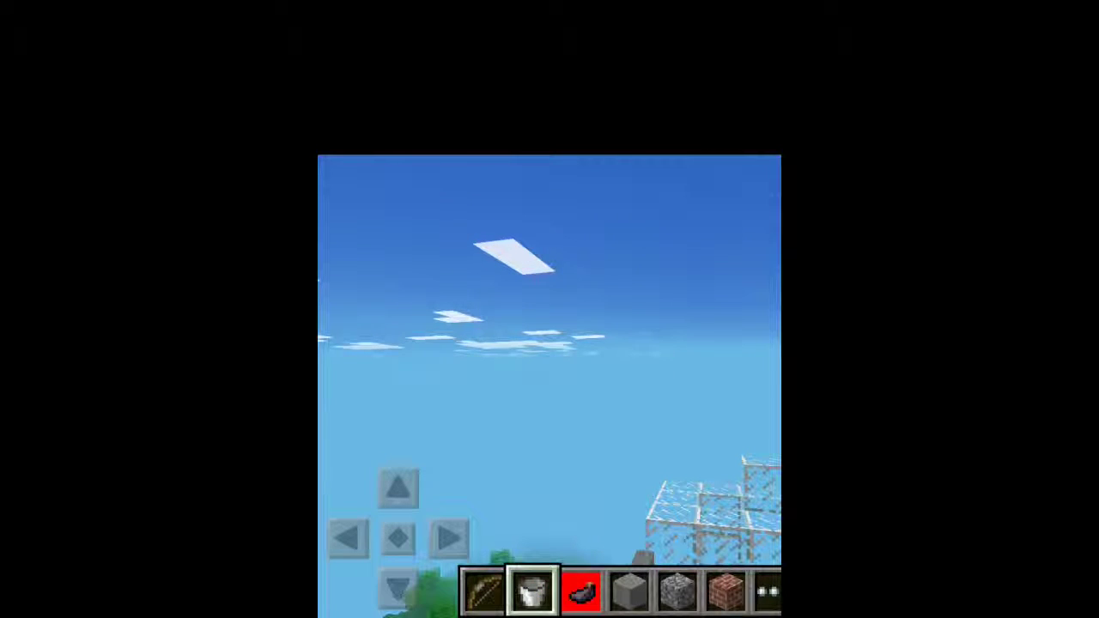